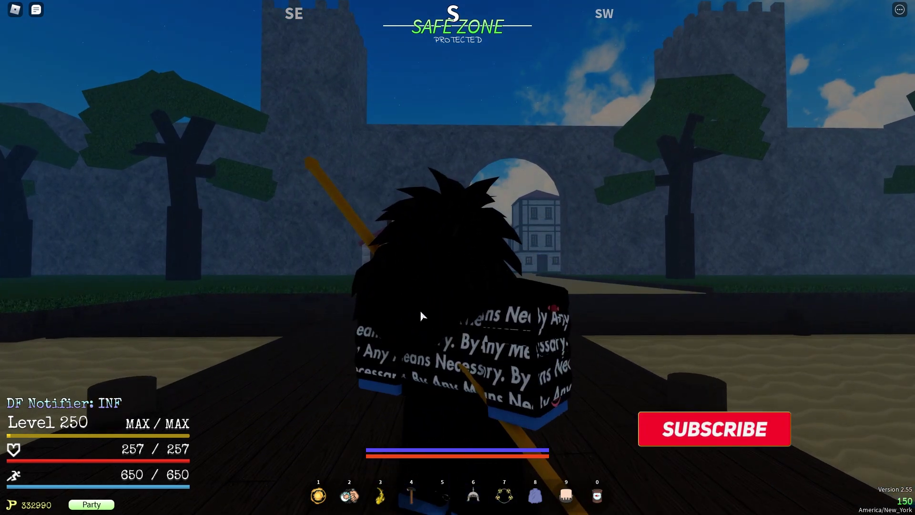
{"action": "key", "text": "w"}
{"action": "key", "text": "shift"}
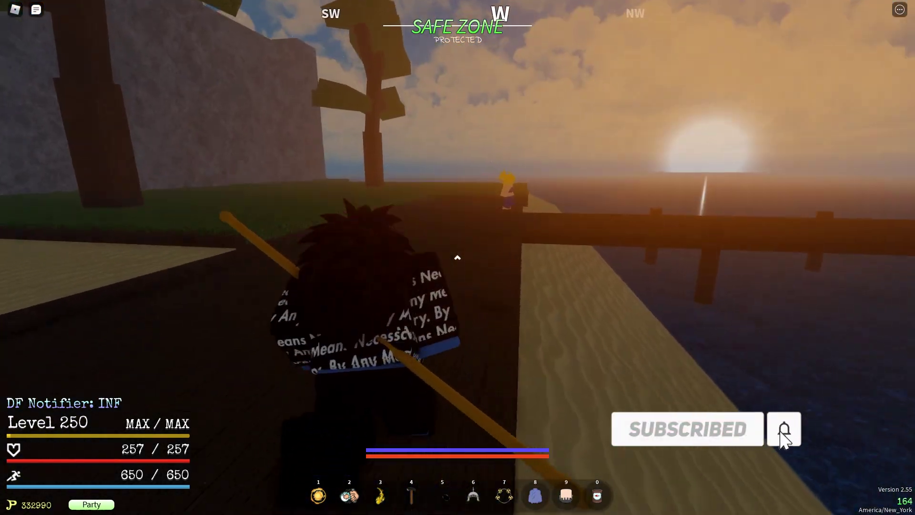
{"action": "key", "text": "w"}
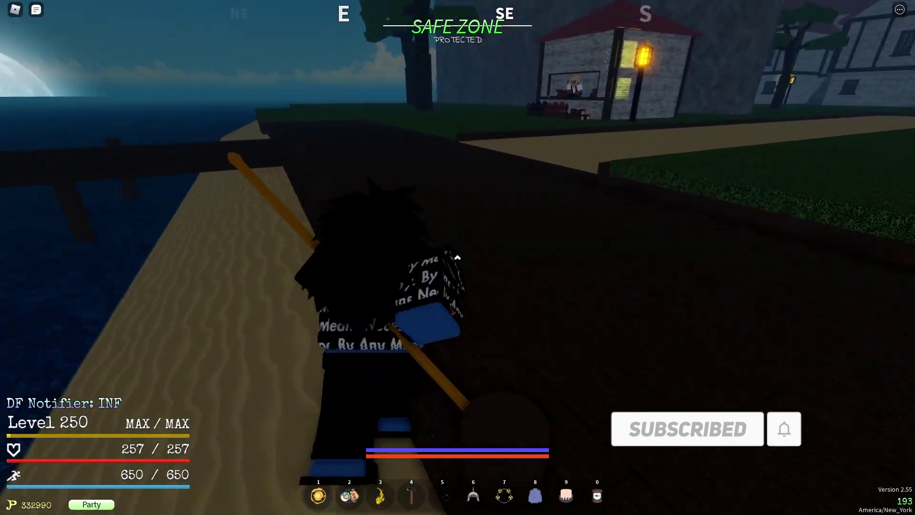
{"action": "key", "text": "w"}
{"action": "key", "text": "space"}
{"action": "key", "text": "shift"}
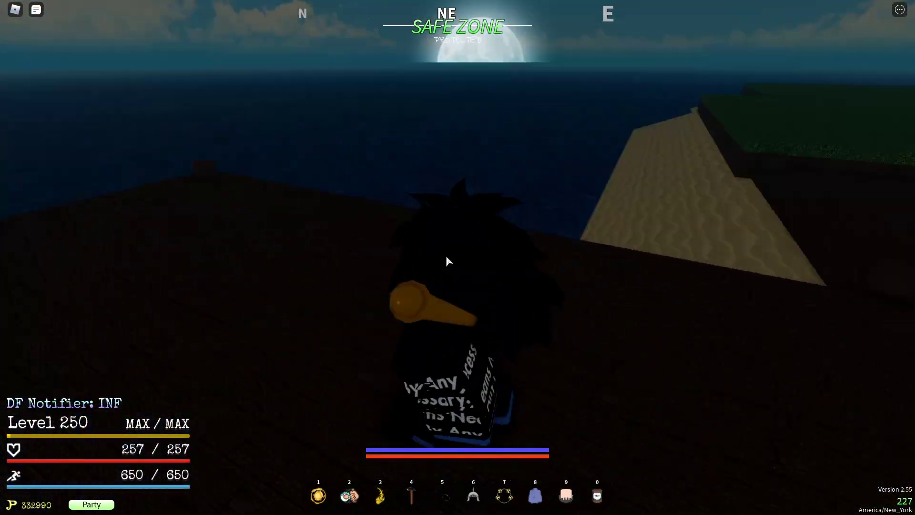
{"action": "right_click", "coordinate": [445, 256]}
{"action": "scroll", "coordinate": [445, 256], "scroll_direction": "down", "scroll_amount": 1}
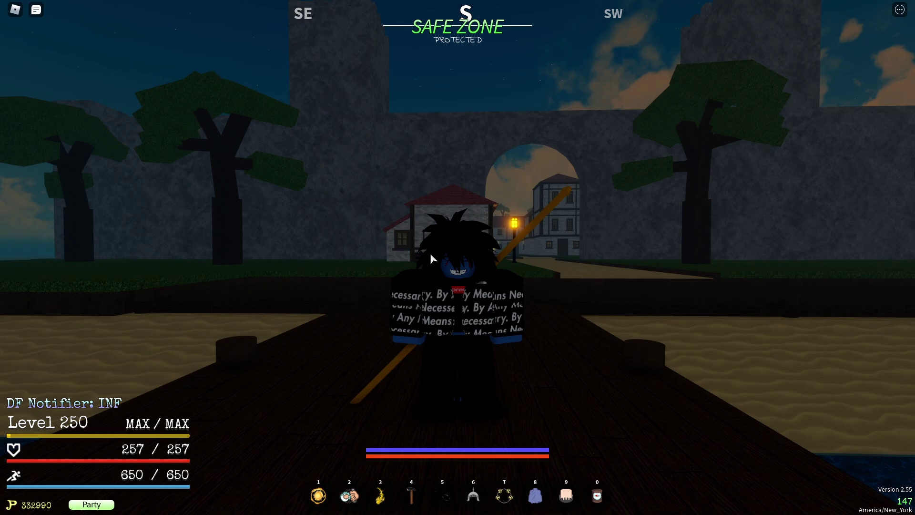
{"action": "key", "text": "w"}
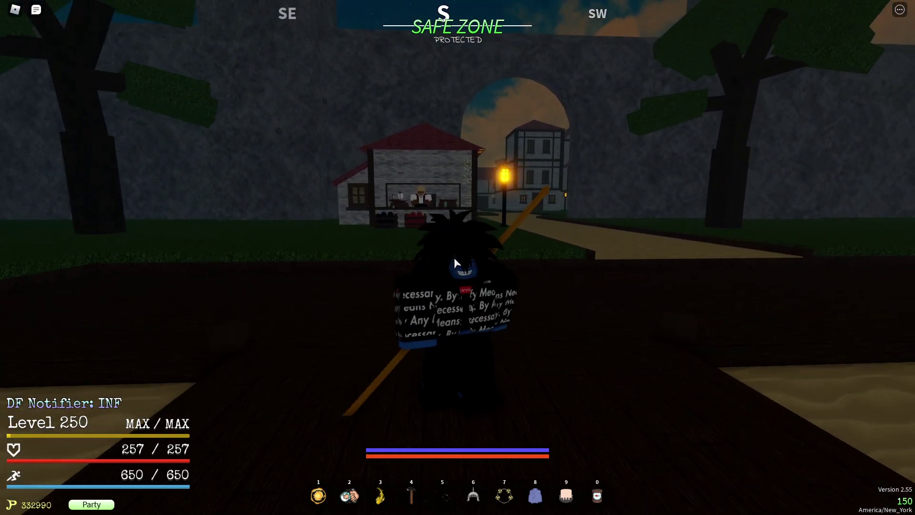
Check the inventory's last items and view the details of the Hie devil fruit.
{"action": "key", "text": "m"}
{"action": "left_click", "coordinate": [471, 223]}
{"action": "scroll", "coordinate": [474, 231], "scroll_direction": "down", "scroll_amount": 5}
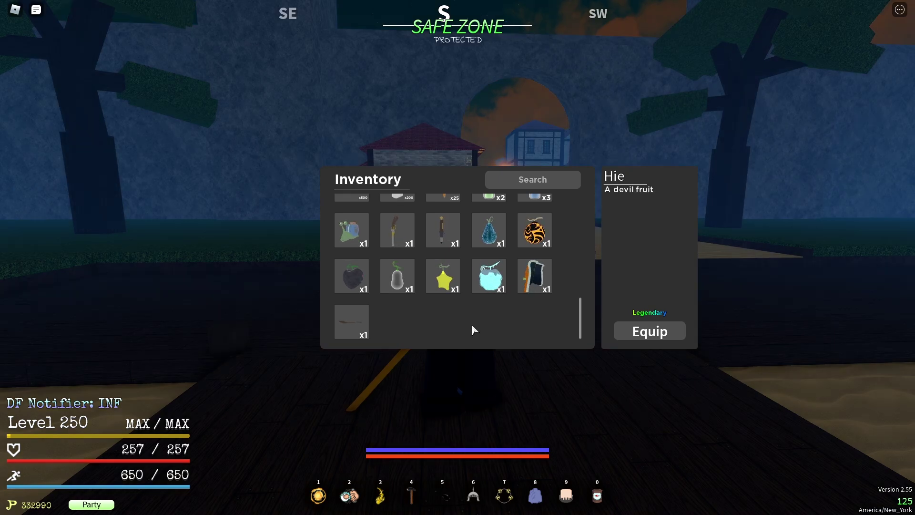
{"action": "key", "text": "grave"}
{"action": "key", "text": "w"}
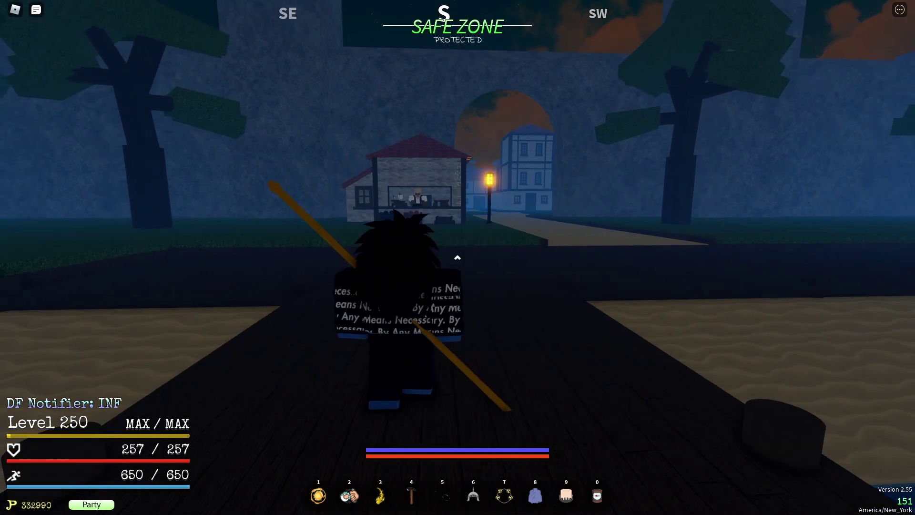
{"action": "key", "text": "q"}
{"action": "key", "text": "space"}
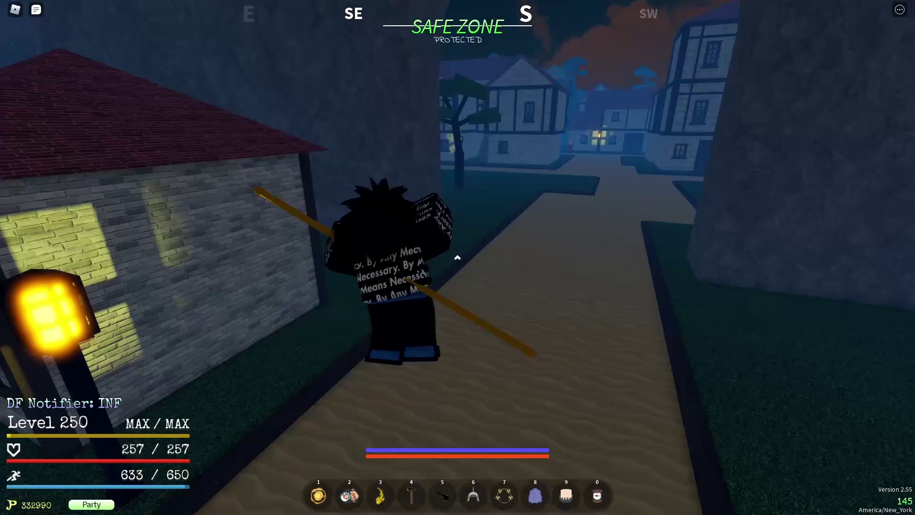
{"action": "key", "text": "w"}
{"action": "key", "text": "q"}
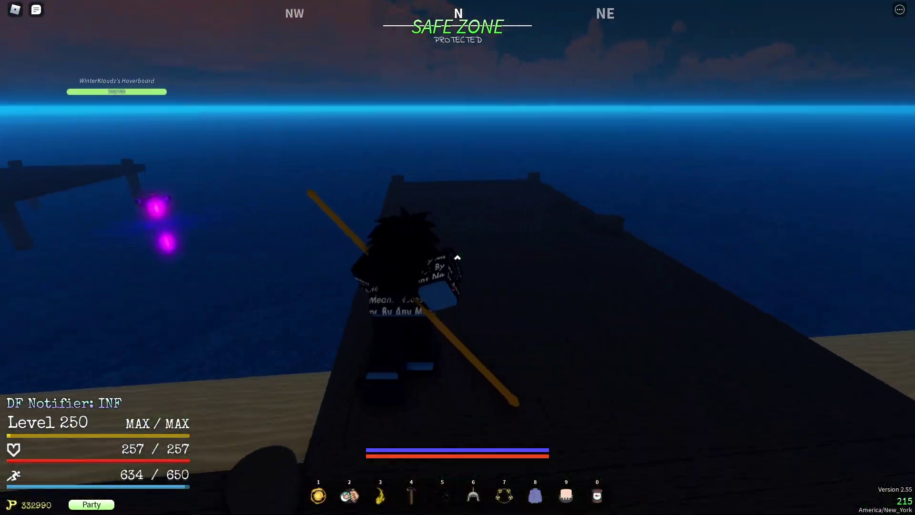
{"action": "key", "text": "shift"}
{"action": "right_click", "coordinate": [456, 256]}
{"action": "scroll", "coordinate": [456, 256], "scroll_direction": "up", "scroll_amount": 3}
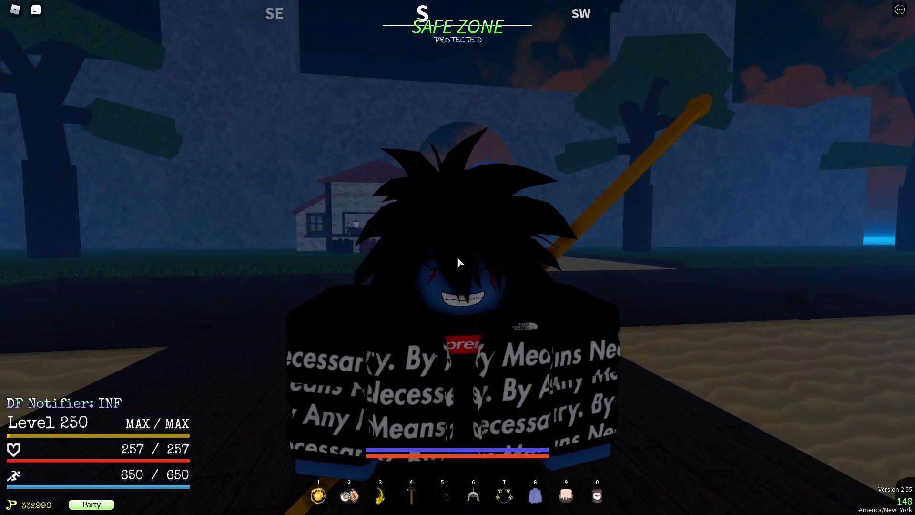
{"action": "key", "text": "w"}
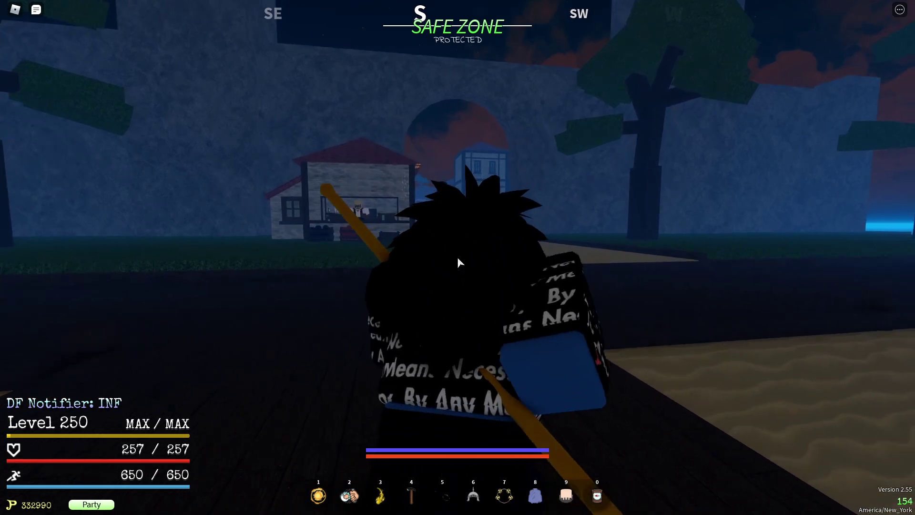
{"action": "key", "text": "shift"}
{"action": "key", "text": "w"}
{"action": "scroll", "coordinate": [458, 257], "scroll_direction": "down", "scroll_amount": 1}
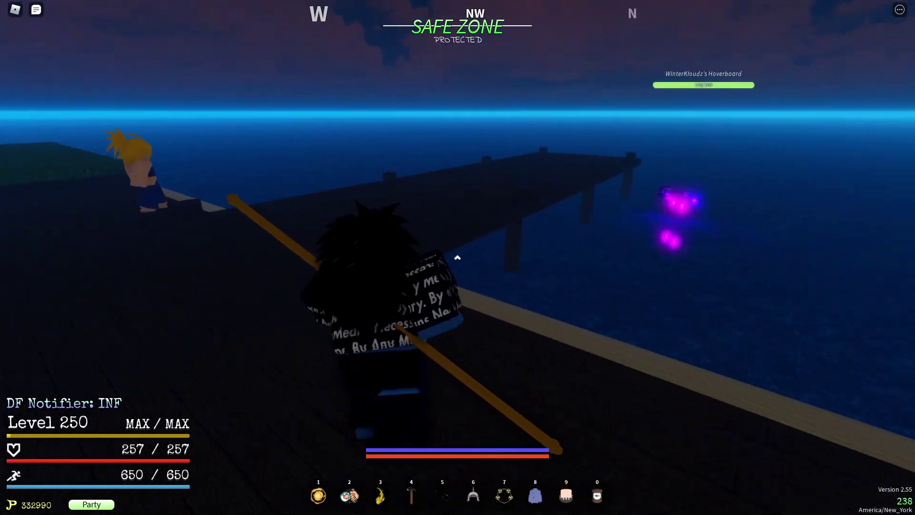
{"action": "key", "text": "Right"}
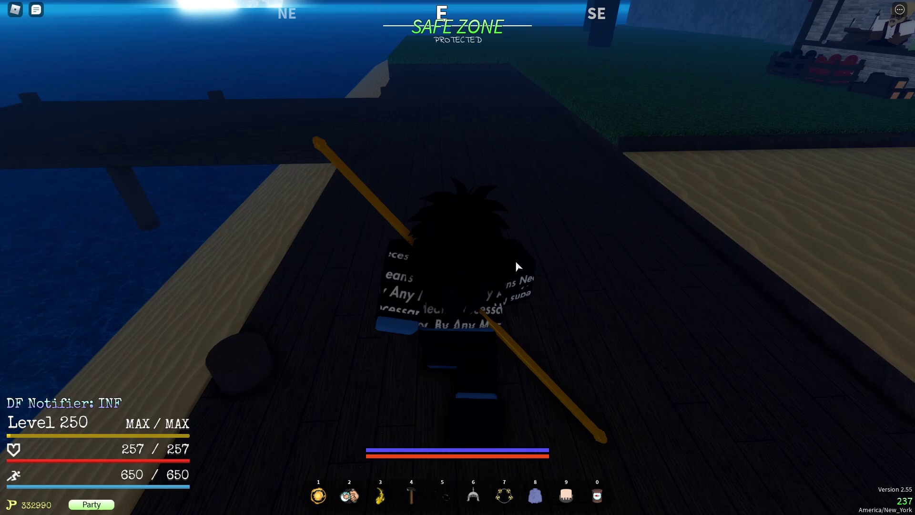
{"action": "key", "text": "w"}
{"action": "key", "text": "Left"}
{"action": "key", "text": "Right"}
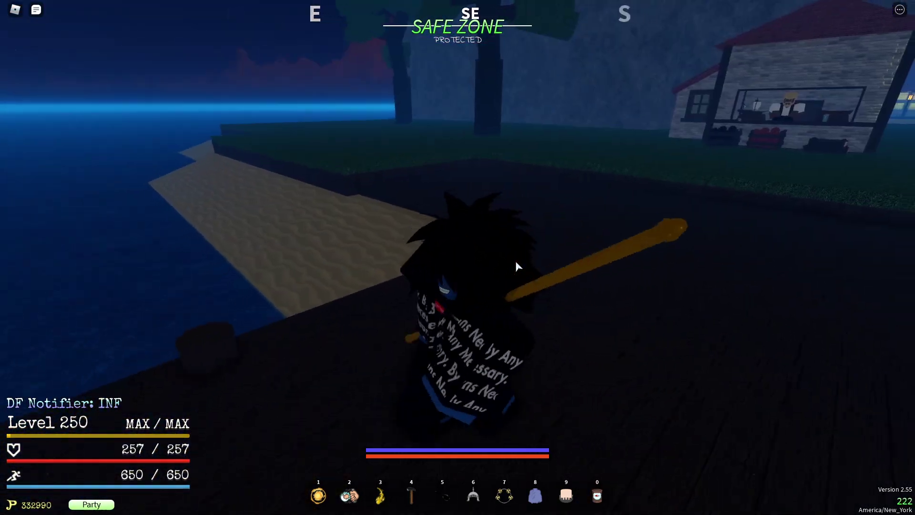
{"action": "key", "text": "Right"}
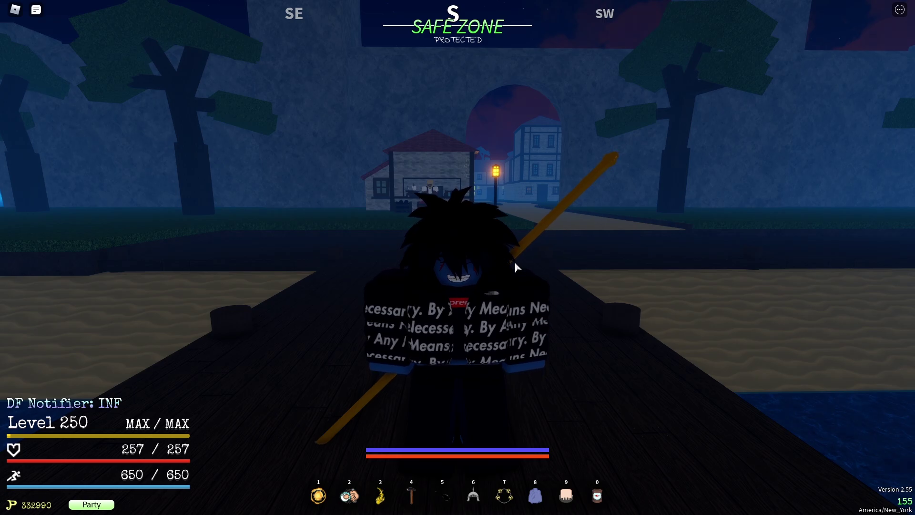
{"action": "key", "text": "shift"}
{"action": "key", "text": "w"}
{"action": "key", "text": "w"}
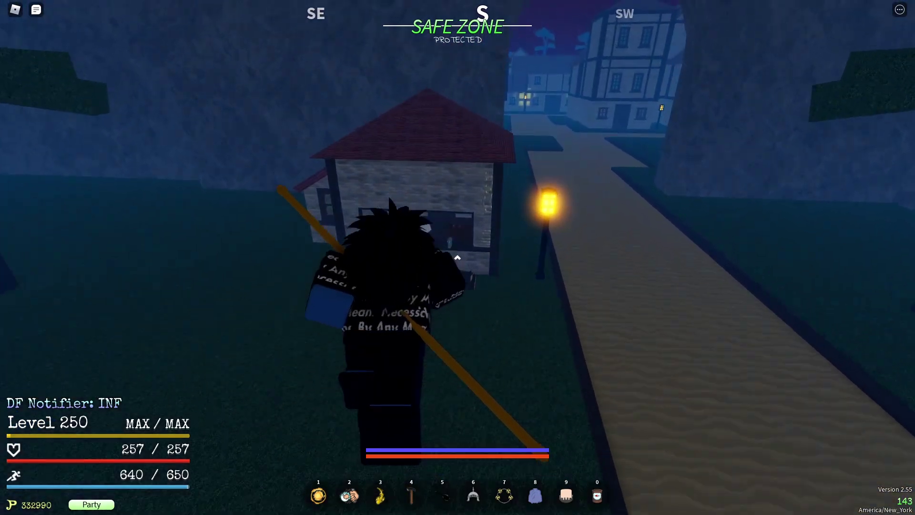
{"action": "key", "text": "space"}
{"action": "key", "text": "shift"}
{"action": "key", "text": "shift"}
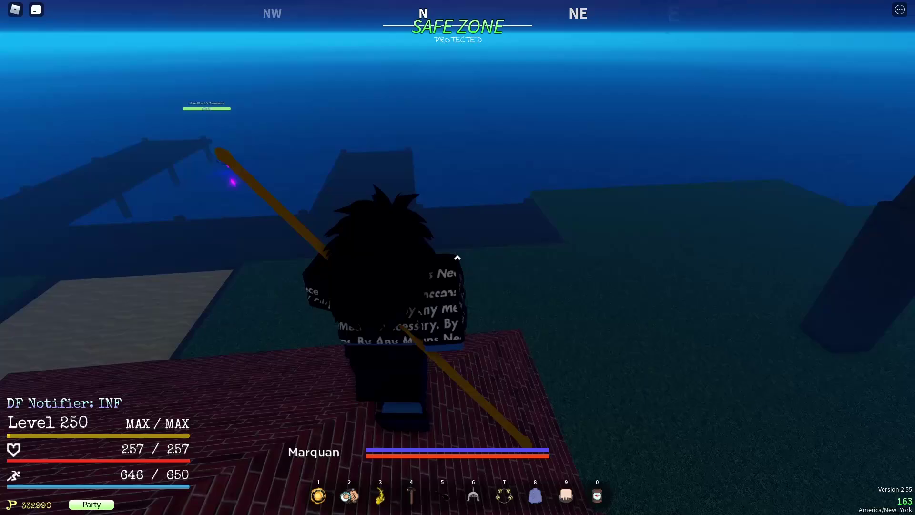
{"action": "key", "text": "w"}
{"action": "key", "text": "q"}
{"action": "key", "text": "shift"}
{"action": "key", "text": "s"}
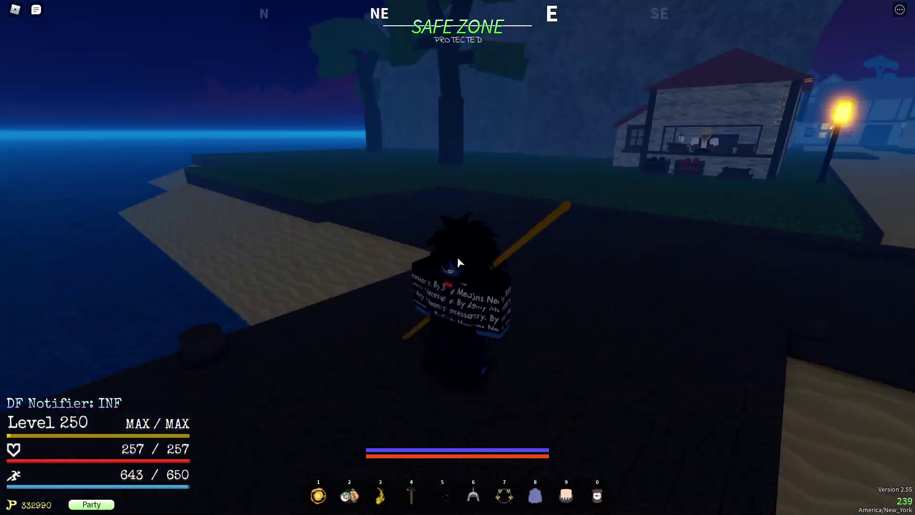
{"action": "scroll", "coordinate": [458, 258], "scroll_direction": "up", "scroll_amount": 3}
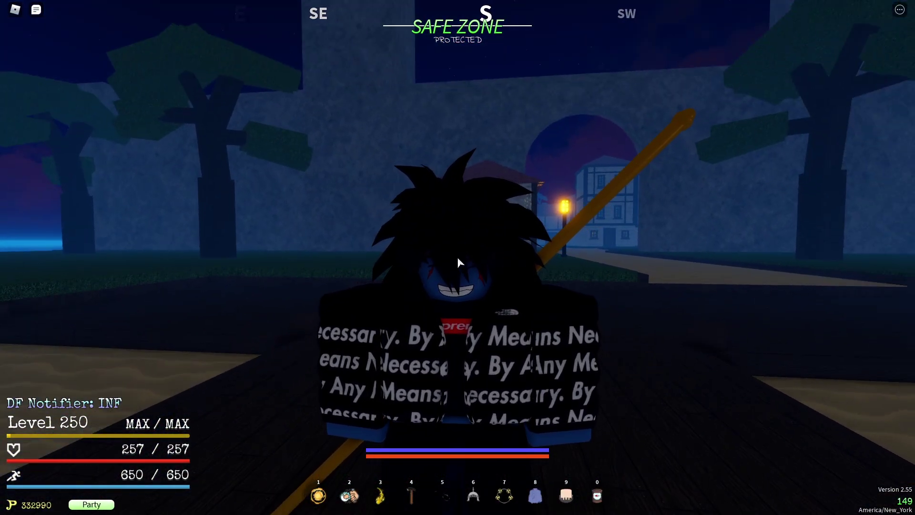
{"action": "key", "text": "w"}
{"action": "key", "text": "Right"}
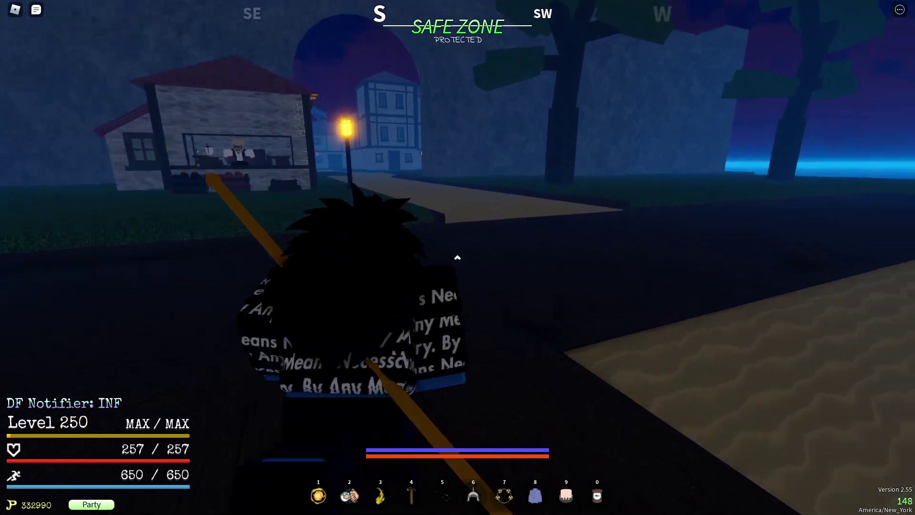
{"action": "key", "text": "q"}
{"action": "key", "text": "shift"}
{"action": "right_click", "coordinate": [458, 258]}
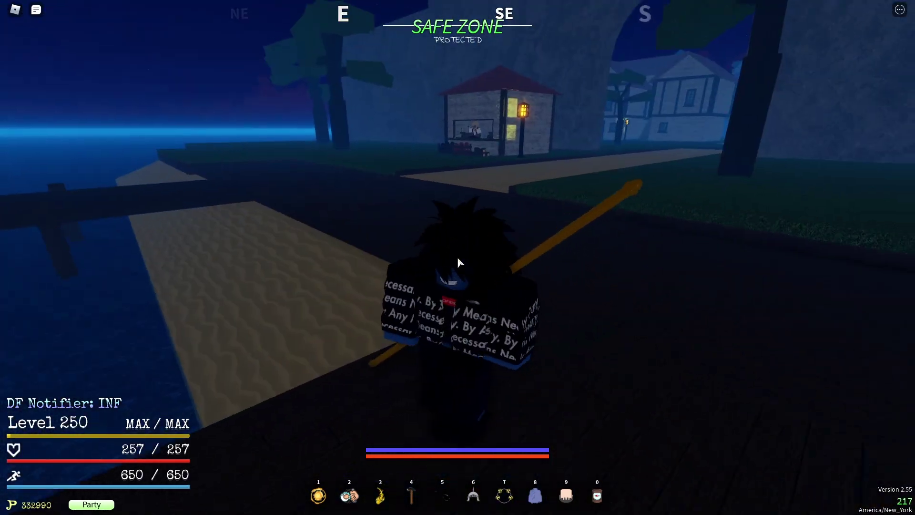
{"action": "key", "text": "Right"}
{"action": "key", "text": "Right"}
{"action": "key", "text": "Right"}
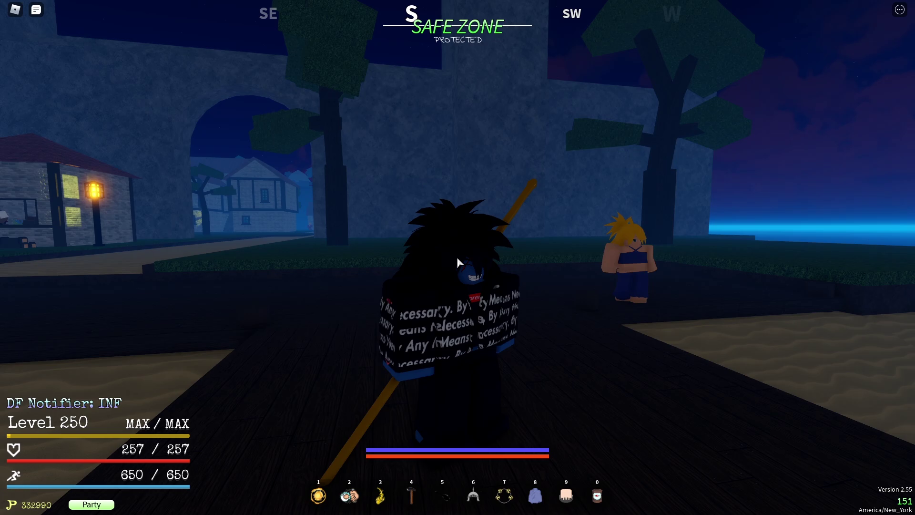
{"action": "key", "text": "a"}
{"action": "key", "text": "w"}
{"action": "right_click", "coordinate": [456, 256]}
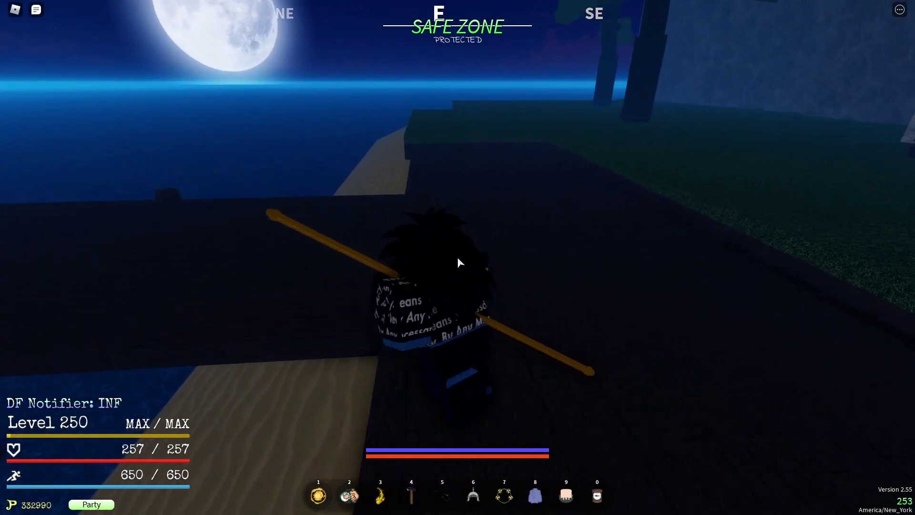
{"action": "right_click", "coordinate": [456, 256]}
{"action": "key", "text": "s"}
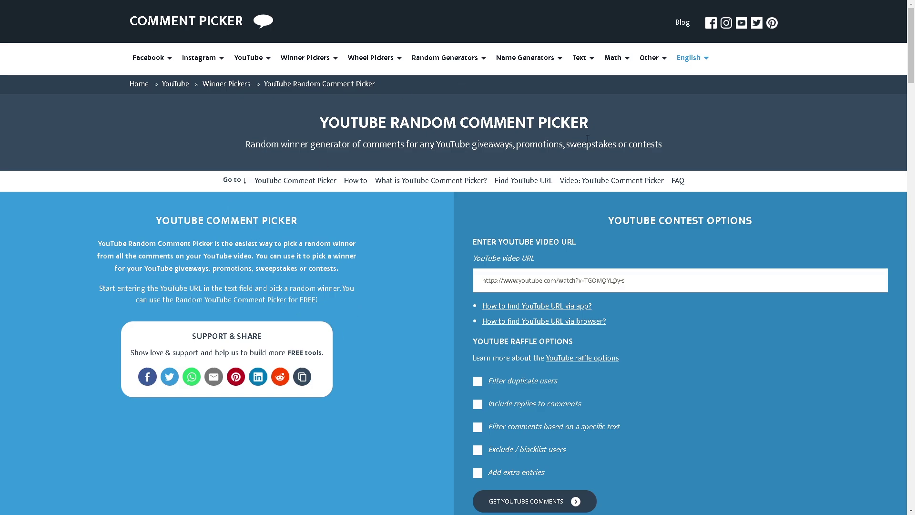
{"action": "right_click", "coordinate": [544, 270]}
{"action": "left_click", "coordinate": [576, 342]}
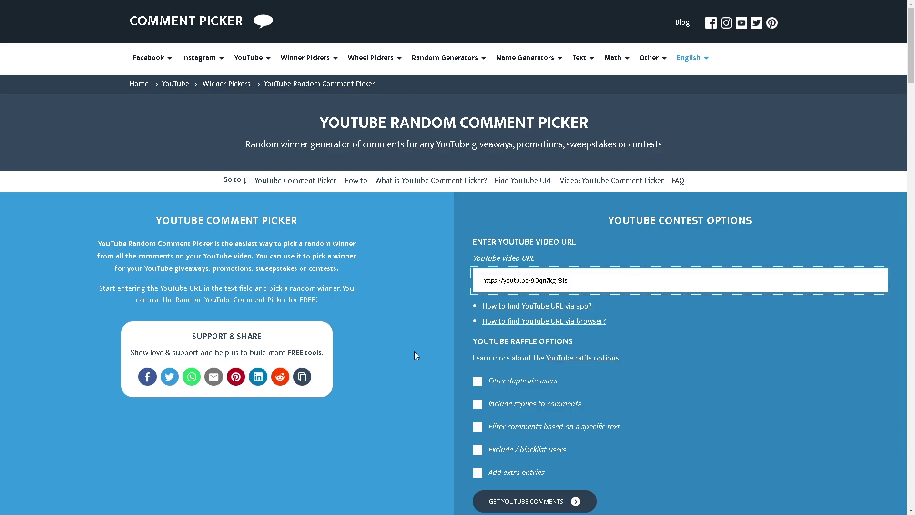
Set the raffle to filter duplicate users and include replies to comments.
{"action": "scroll", "coordinate": [482, 335], "scroll_direction": "down", "scroll_amount": 3}
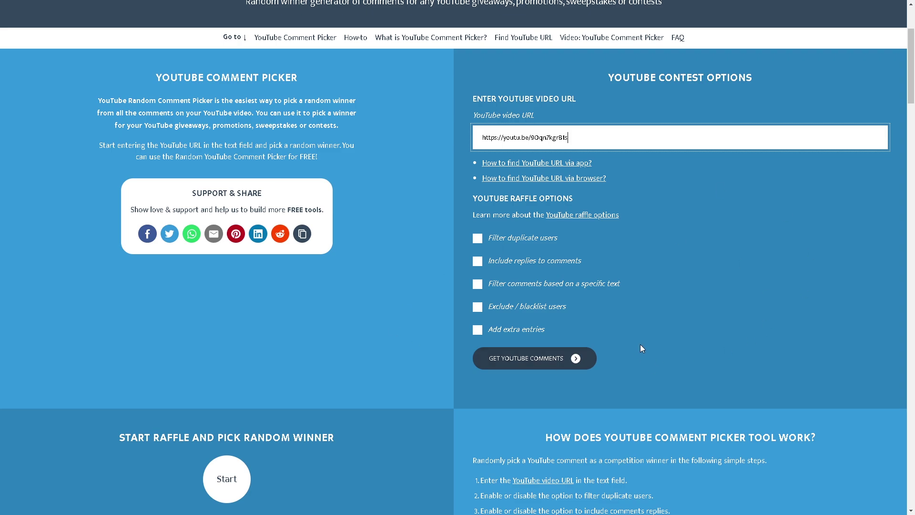
{"action": "left_click", "coordinate": [495, 247]}
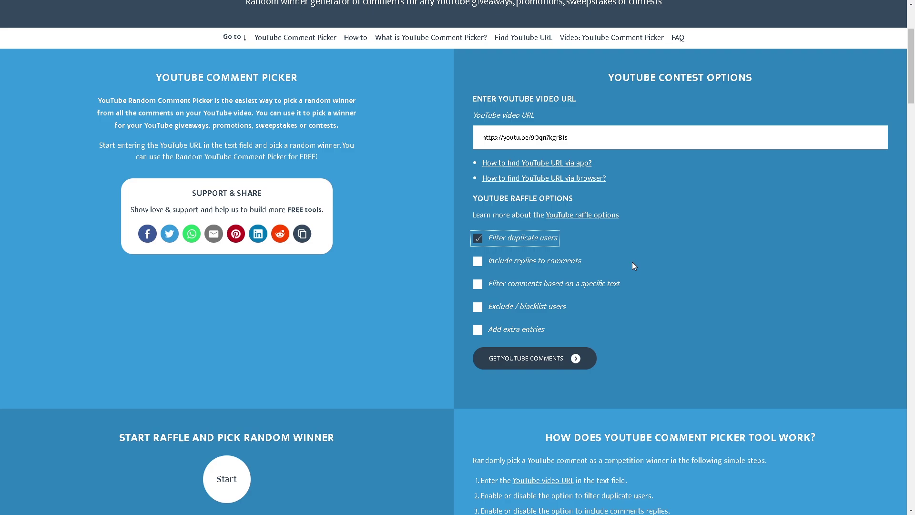
{"action": "left_click", "coordinate": [478, 265]}
Enable excluding users from the raffle and enter the channel owner's username in the blacklist.
{"action": "left_click", "coordinate": [478, 306]}
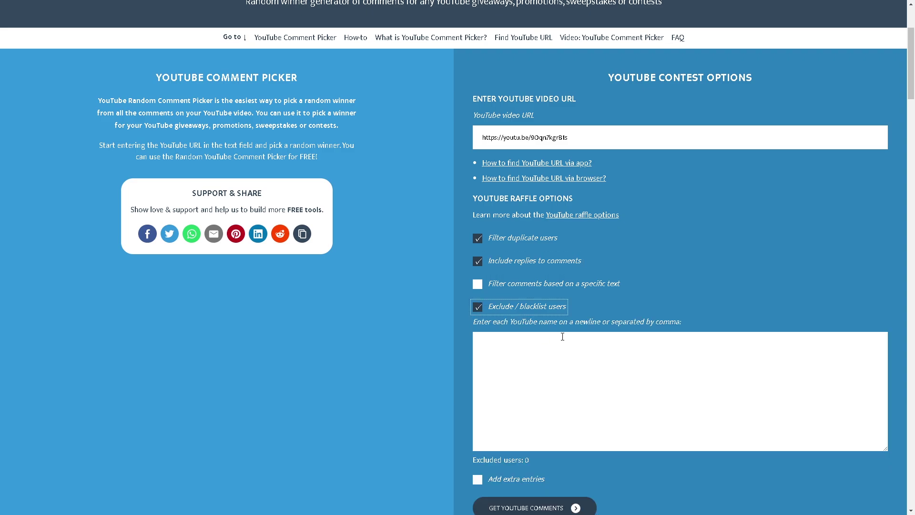
{"action": "type", "text": "Winterkl"}
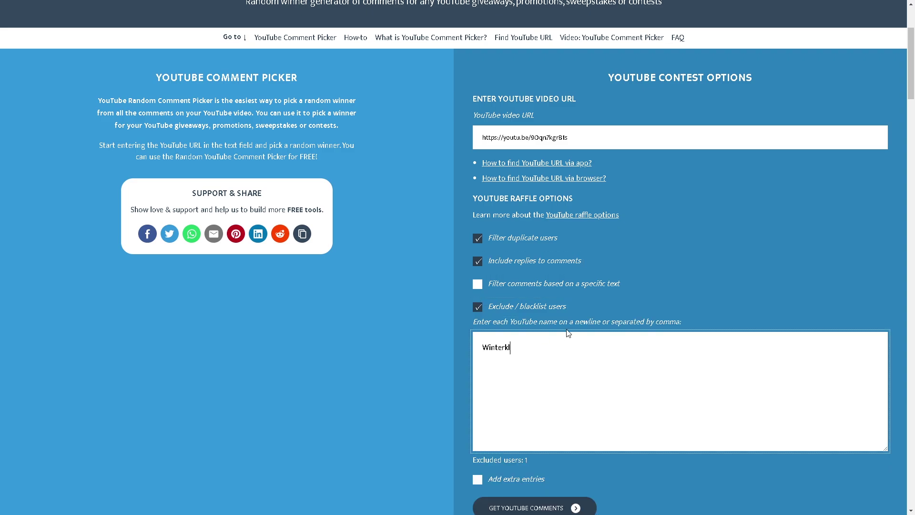
{"action": "type", "text": "oudz"}
Retrieve the video's YouTube comments with the chosen raffle options.
{"action": "scroll", "coordinate": [535, 386], "scroll_direction": "down", "scroll_amount": 2}
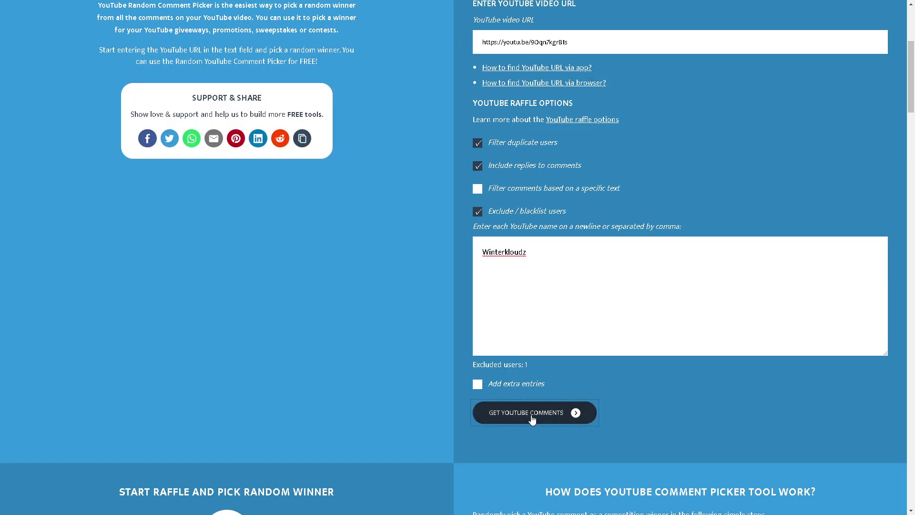
{"action": "left_click", "coordinate": [530, 412]}
{"action": "scroll", "coordinate": [702, 366], "scroll_direction": "down", "scroll_amount": 1}
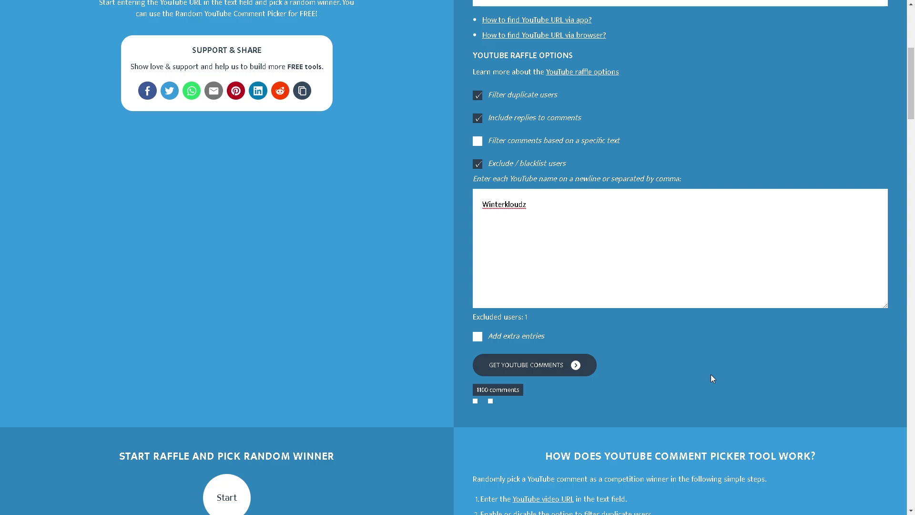
Start the raffle to pick a random winner and show the full winner card.
{"action": "scroll", "coordinate": [710, 370], "scroll_direction": "down", "scroll_amount": 2}
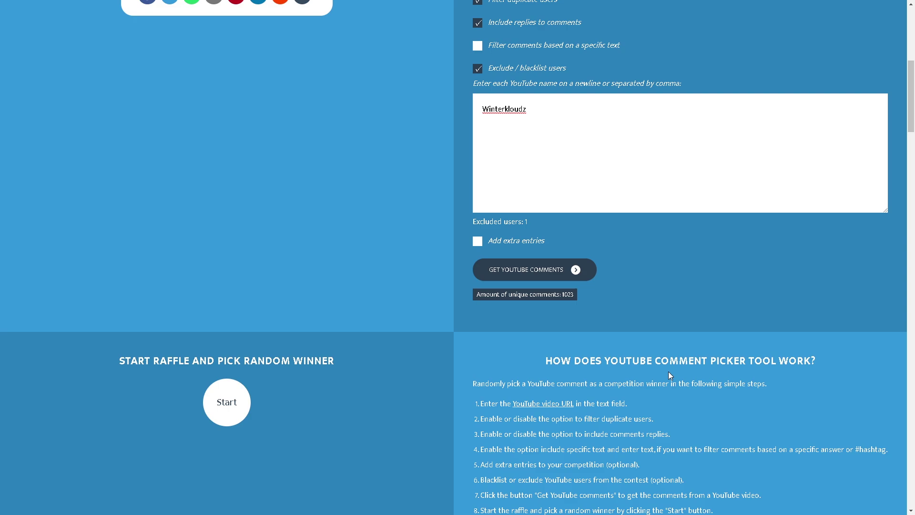
{"action": "scroll", "coordinate": [636, 316], "scroll_direction": "down", "scroll_amount": 2}
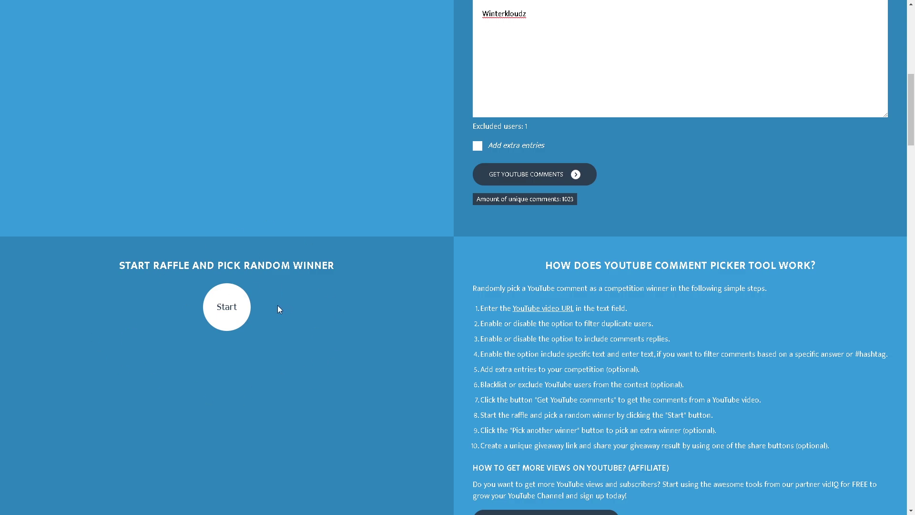
{"action": "left_click", "coordinate": [226, 306]}
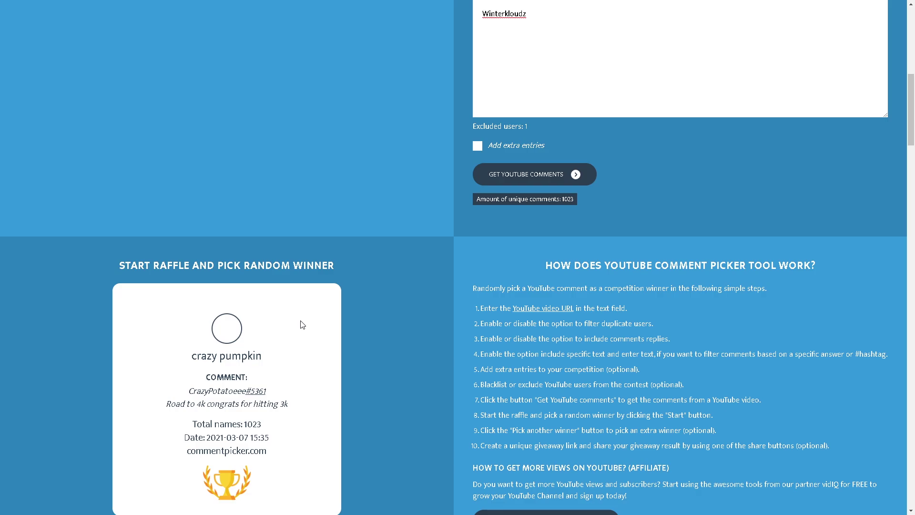
{"action": "scroll", "coordinate": [303, 323], "scroll_direction": "down", "scroll_amount": 2}
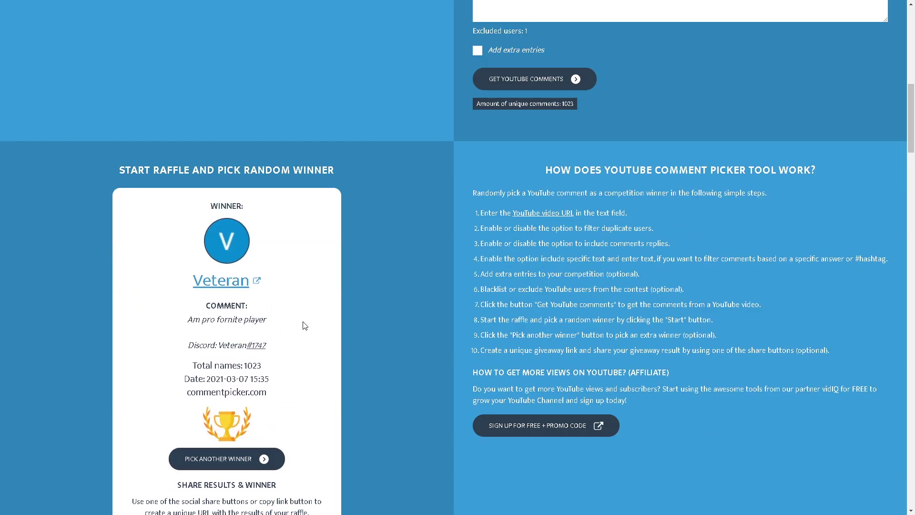
Pick another random winner from the retrieved comments in the raffle.
{"action": "scroll", "coordinate": [305, 326], "scroll_direction": "down", "scroll_amount": 2}
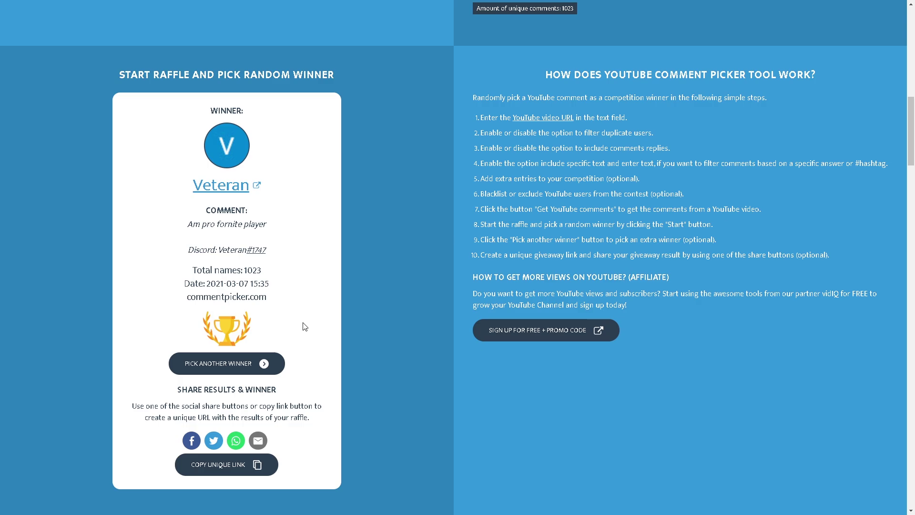
{"action": "scroll", "coordinate": [305, 326], "scroll_direction": "up", "scroll_amount": 1}
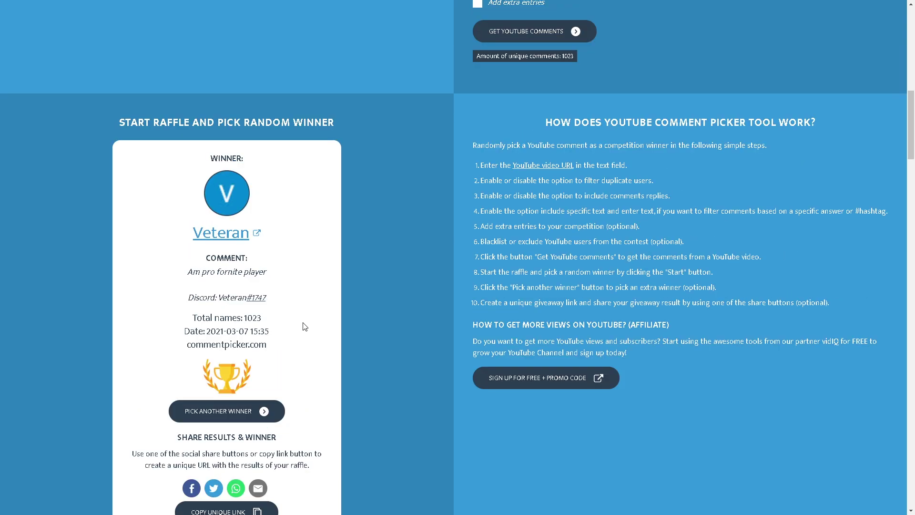
{"action": "scroll", "coordinate": [304, 326], "scroll_direction": "up", "scroll_amount": 3}
{"action": "scroll", "coordinate": [305, 326], "scroll_direction": "down", "scroll_amount": 3}
{"action": "left_click", "coordinate": [254, 418]}
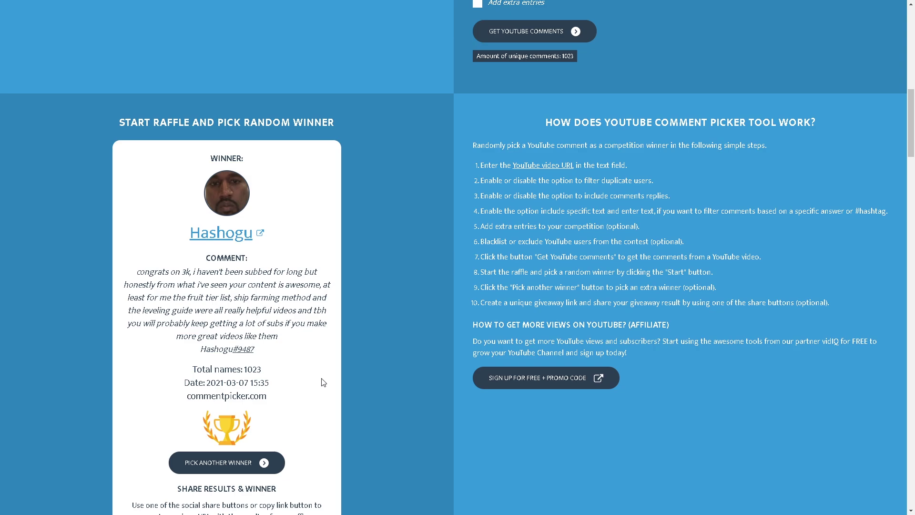
{"action": "scroll", "coordinate": [317, 373], "scroll_direction": "up", "scroll_amount": 3}
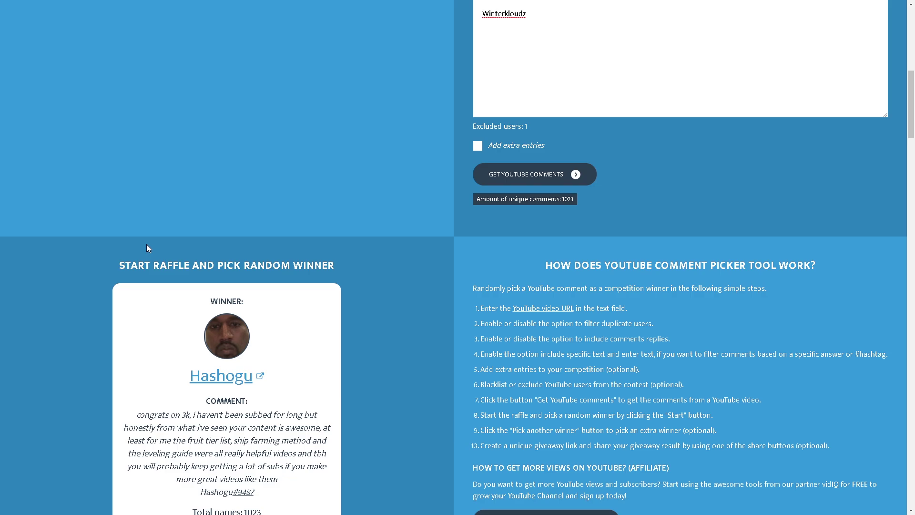
{"action": "scroll", "coordinate": [353, 313], "scroll_direction": "down", "scroll_amount": 6}
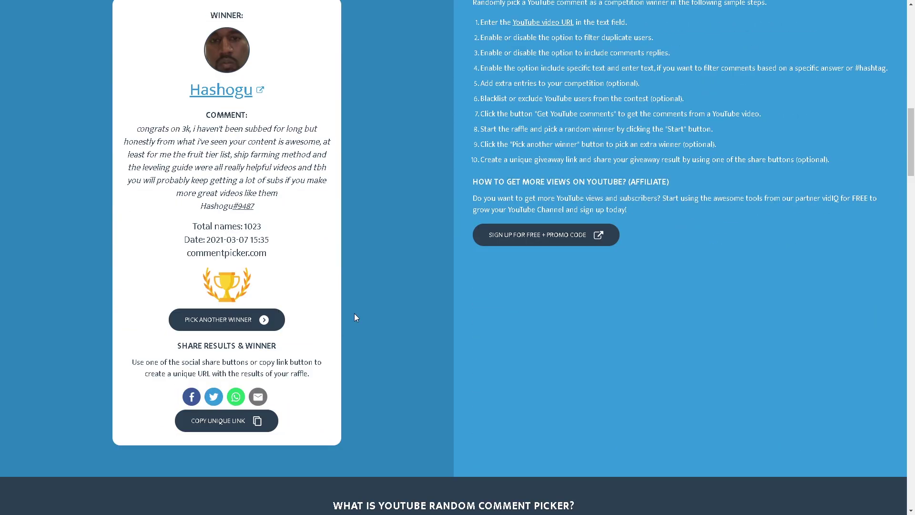
{"action": "scroll", "coordinate": [351, 312], "scroll_direction": "down", "scroll_amount": 1}
{"action": "scroll", "coordinate": [349, 307], "scroll_direction": "down", "scroll_amount": 4}
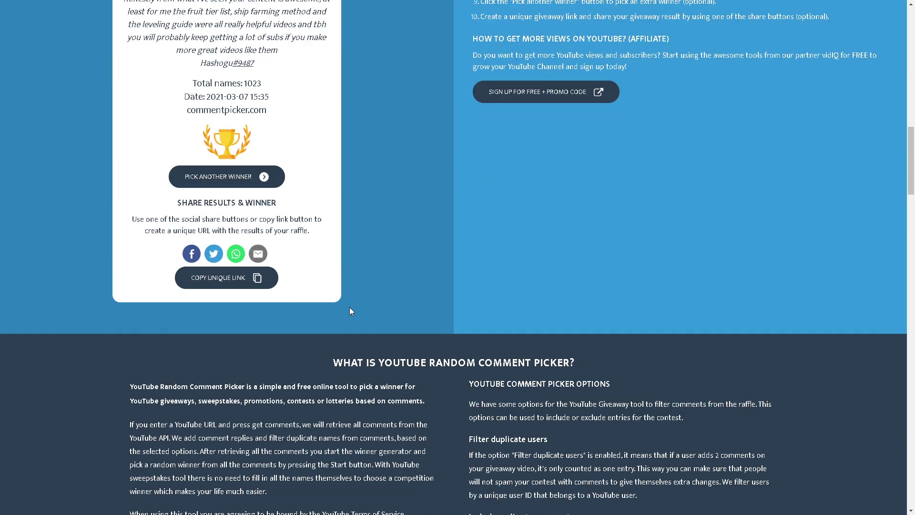
{"action": "scroll", "coordinate": [349, 307], "scroll_direction": "up", "scroll_amount": 6}
{"action": "scroll", "coordinate": [350, 307], "scroll_direction": "up", "scroll_amount": 1}
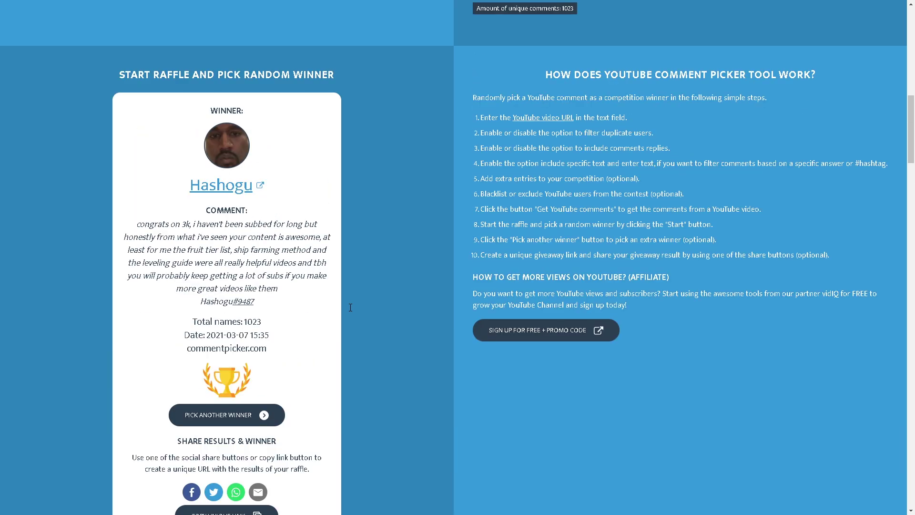